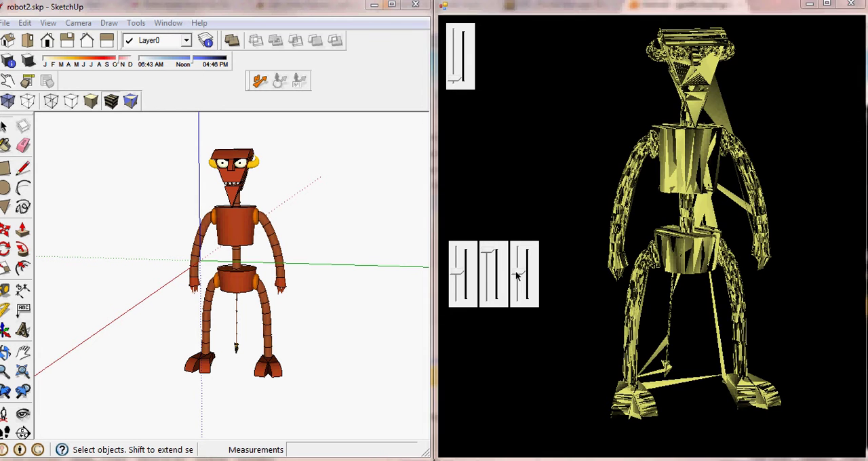
Drag the third rotation slider to turn the yellow robot diagonally sideways.
mouse_move(515, 270)
left_mouse_down()
mouse_move(523, 270)
mouse_move(521, 290)
left_mouse_up()
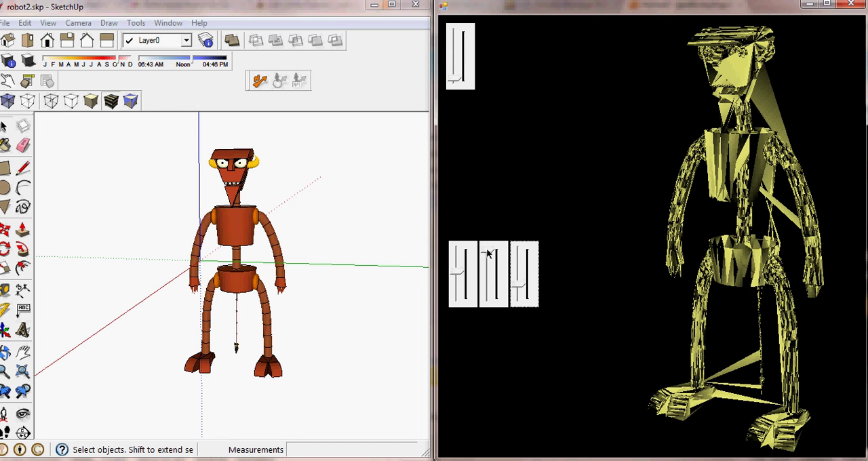
Adjust the second slider to bring the yellow robot back to a slightly tilted, nearly upright pose.
left_click_drag(488, 253, 485, 269)
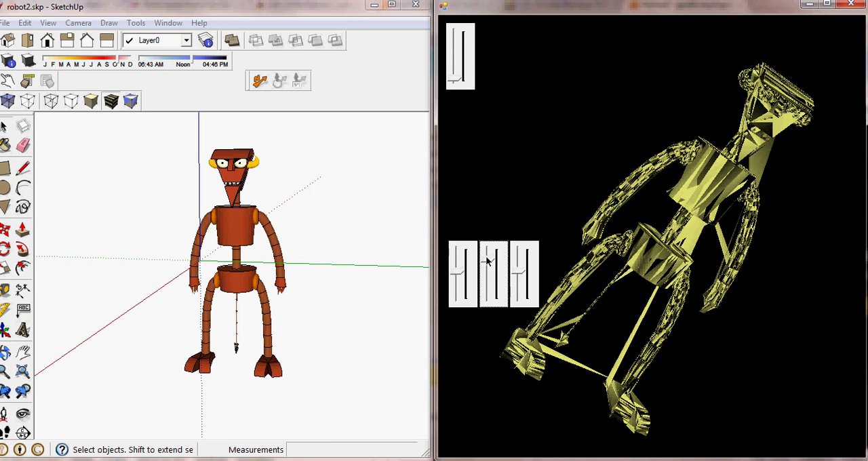
mouse_move(488, 261)
left_mouse_down()
mouse_move(520, 279)
mouse_move(520, 270)
mouse_move(486, 259)
left_mouse_up()
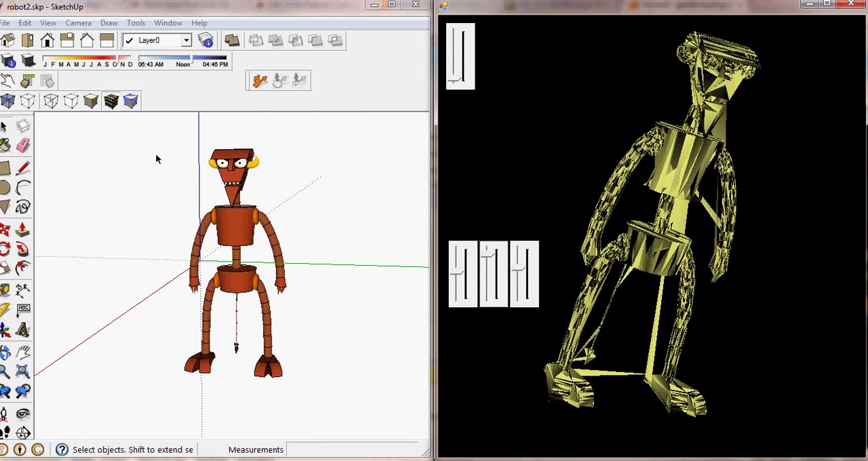